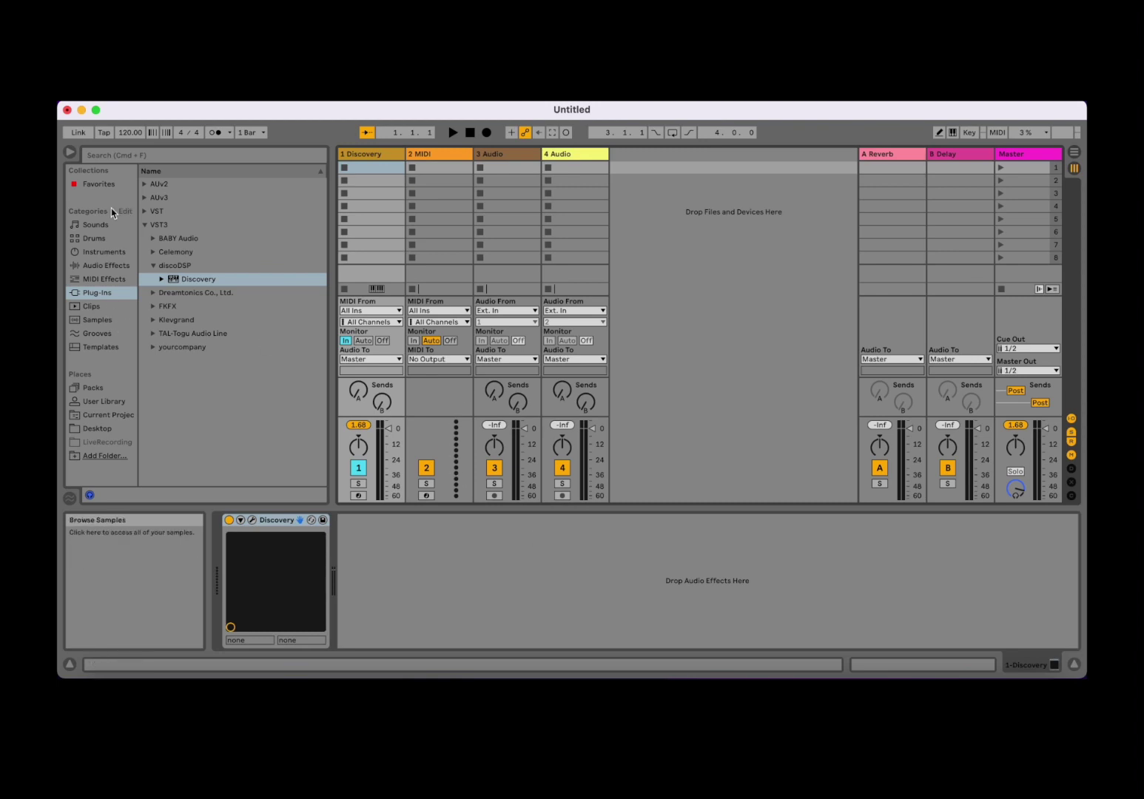
Start a new Live Set, discarding changes to the old one
click(132, 100)
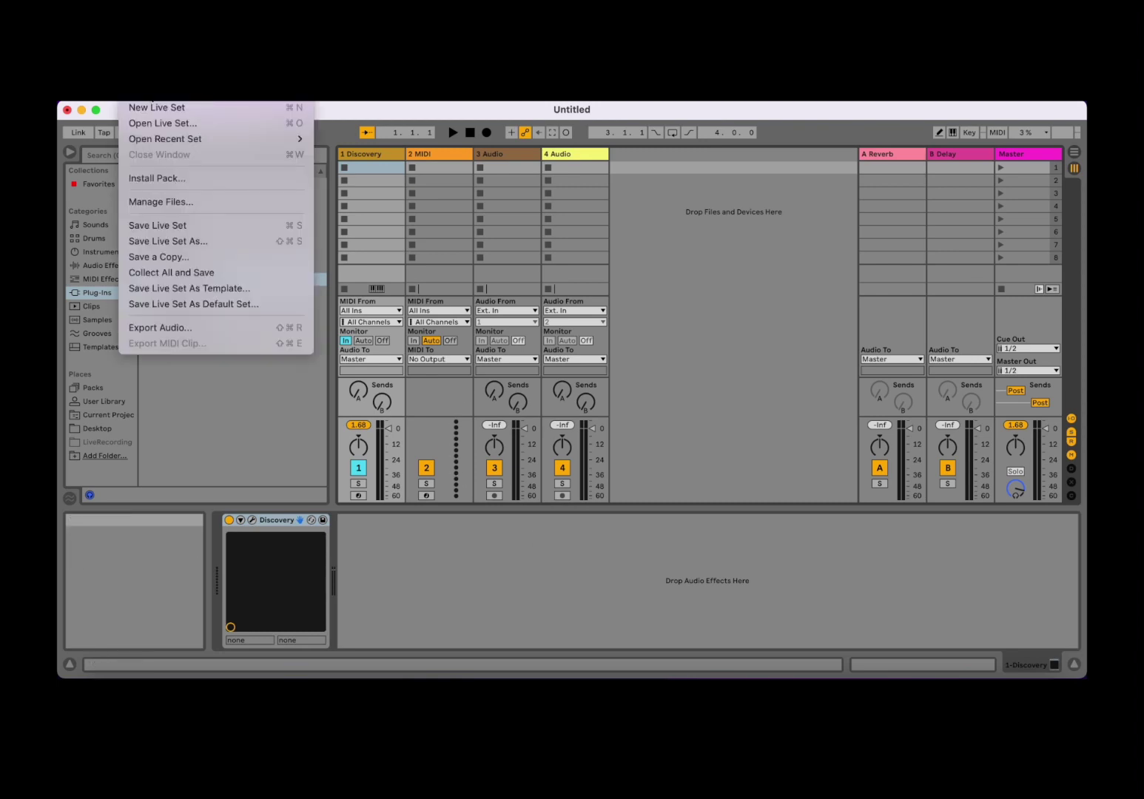
click(154, 107)
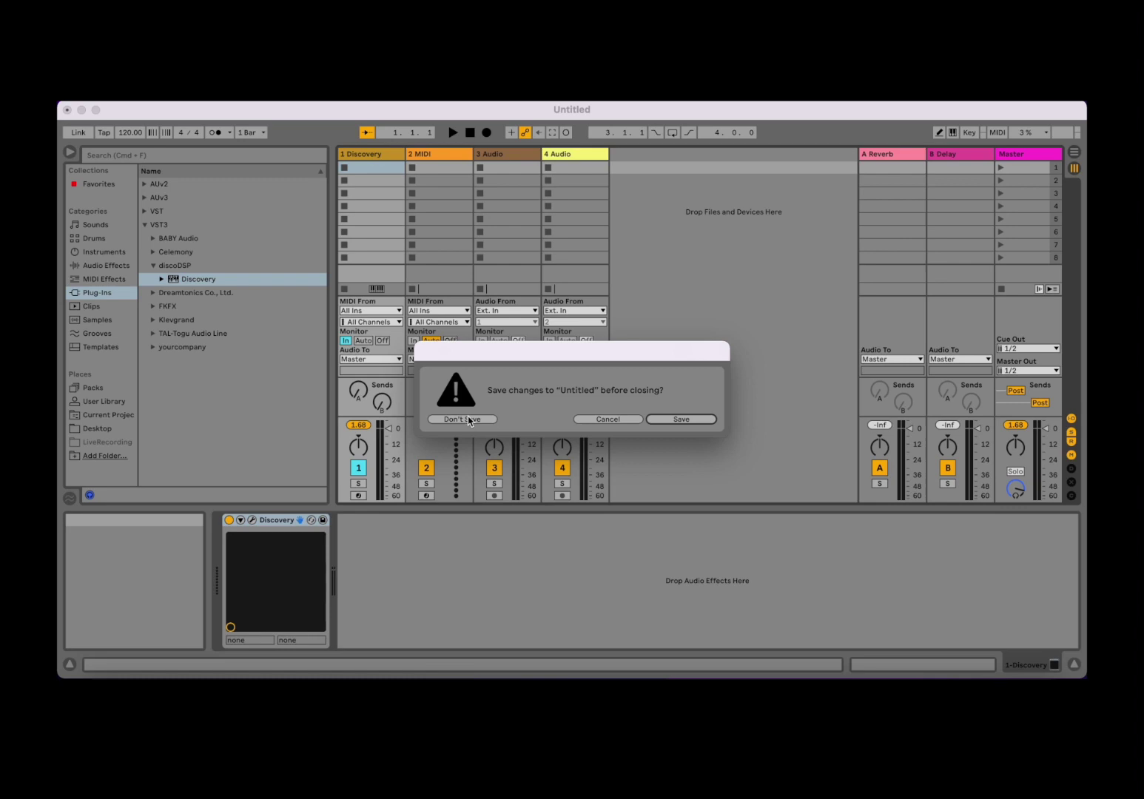
click(463, 419)
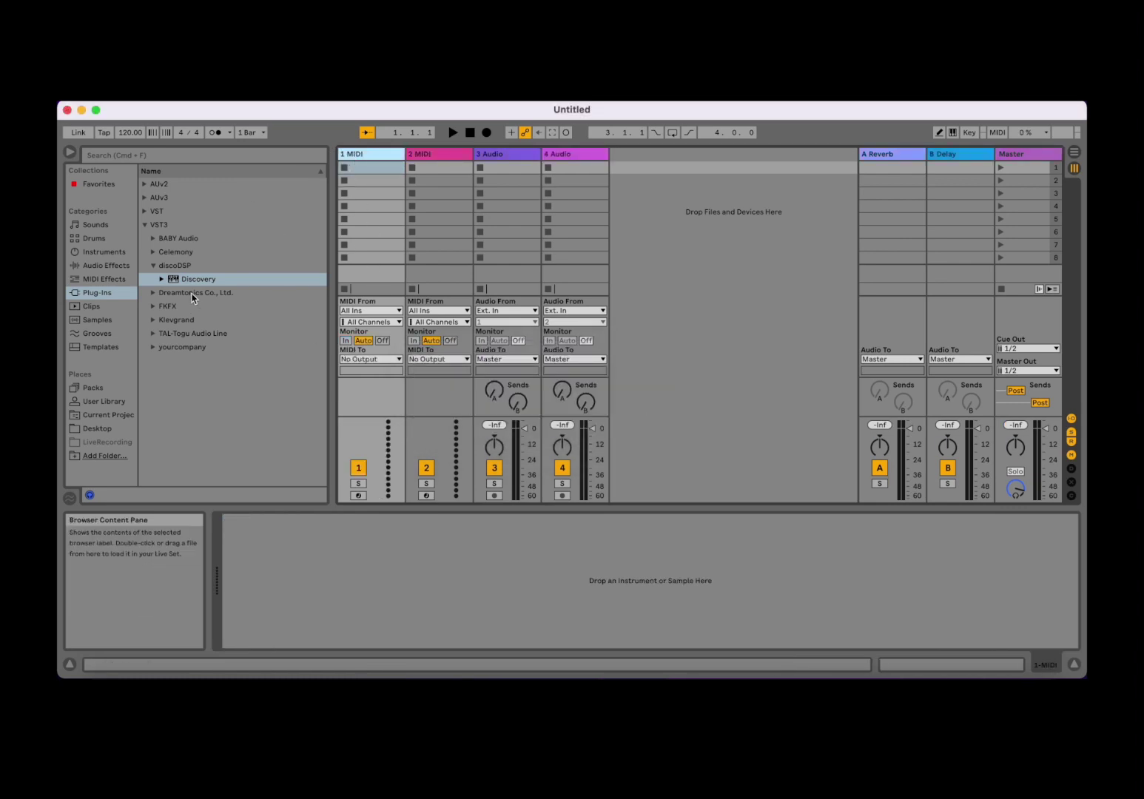
Load Discovery from Plug-Ins > VST3 > discoDSP onto the first MIDI track, then close its window
click(145, 225)
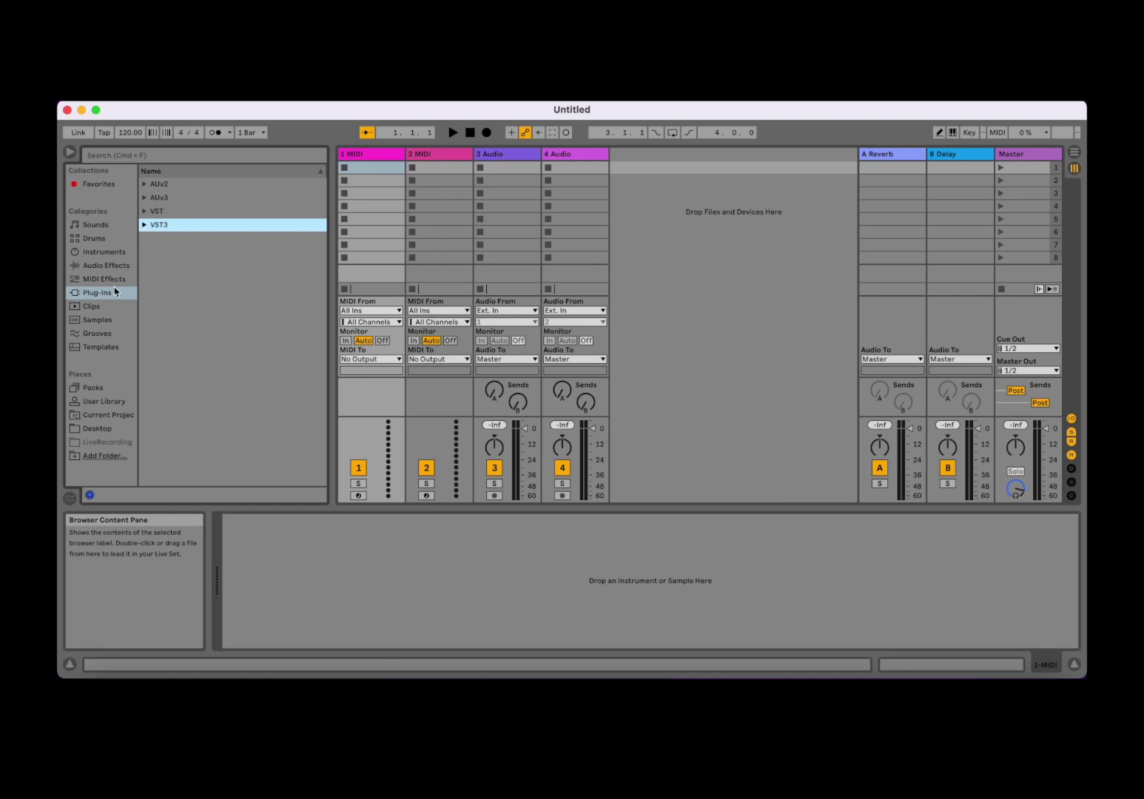
click(104, 292)
click(144, 225)
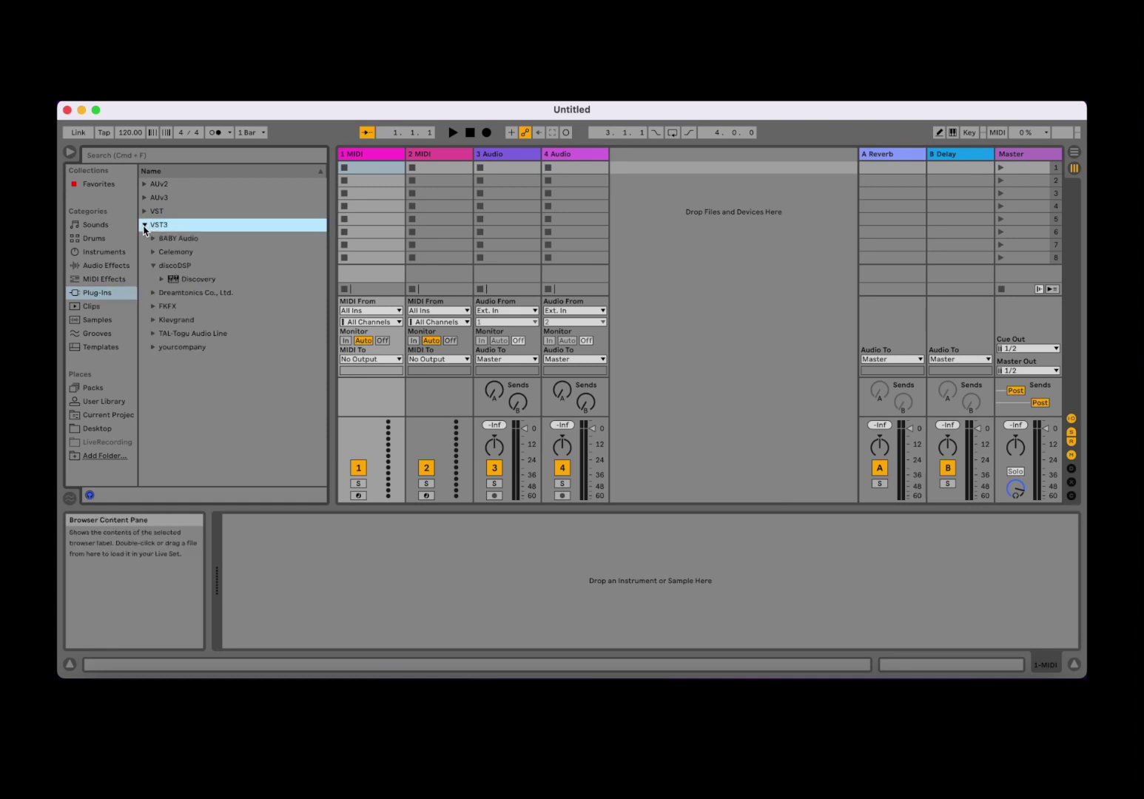
double_click(177, 280)
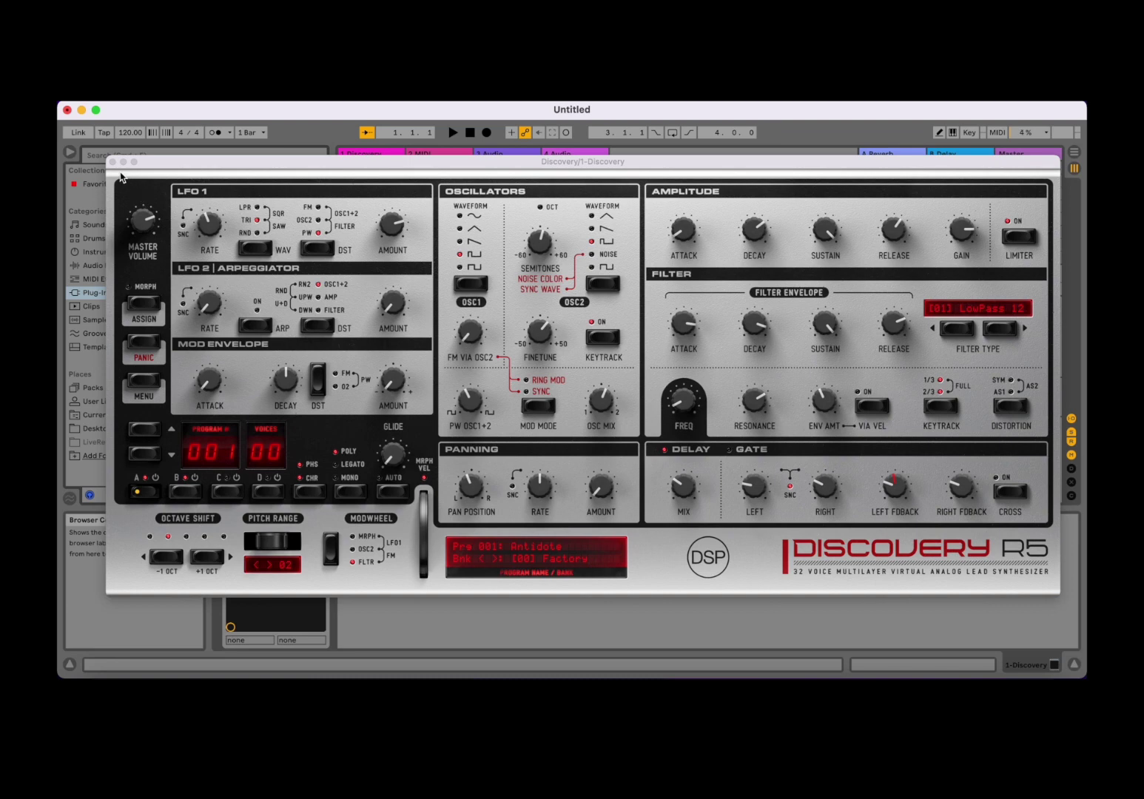
click(113, 161)
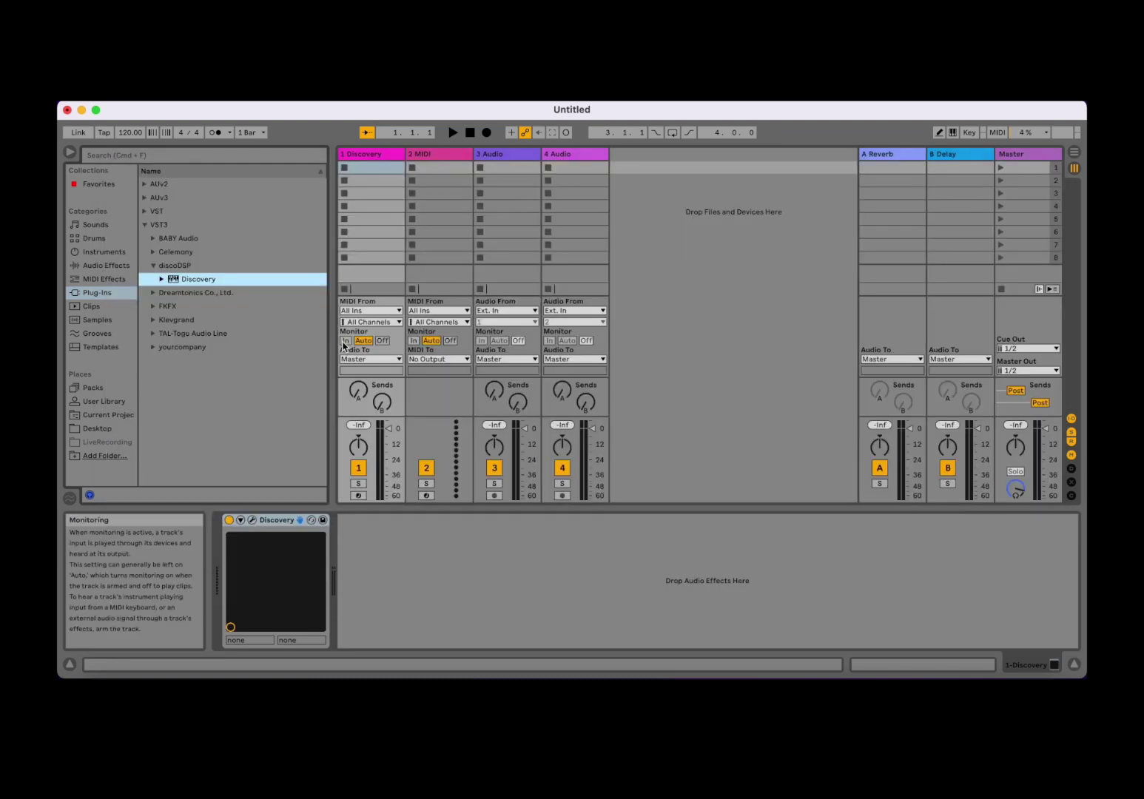
Reopen Discovery, load the [01] Factory NL2.fxb bank and select the empty program 100
click(253, 520)
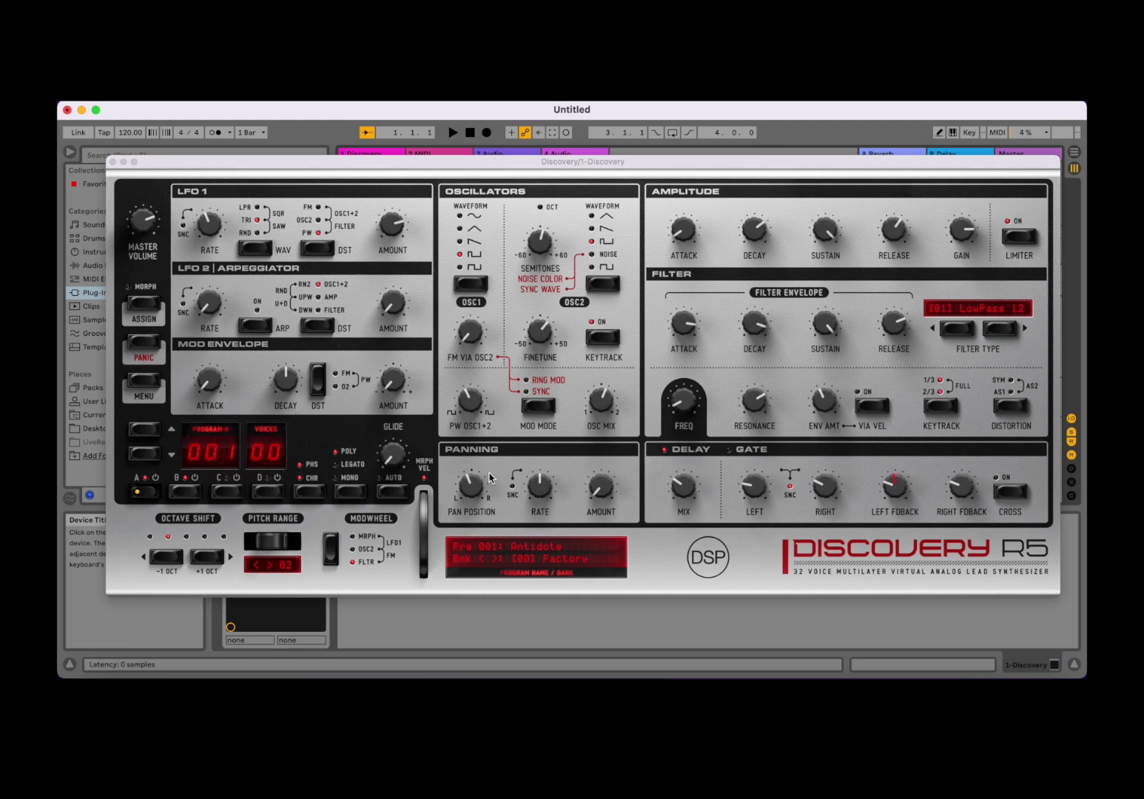
click(523, 558)
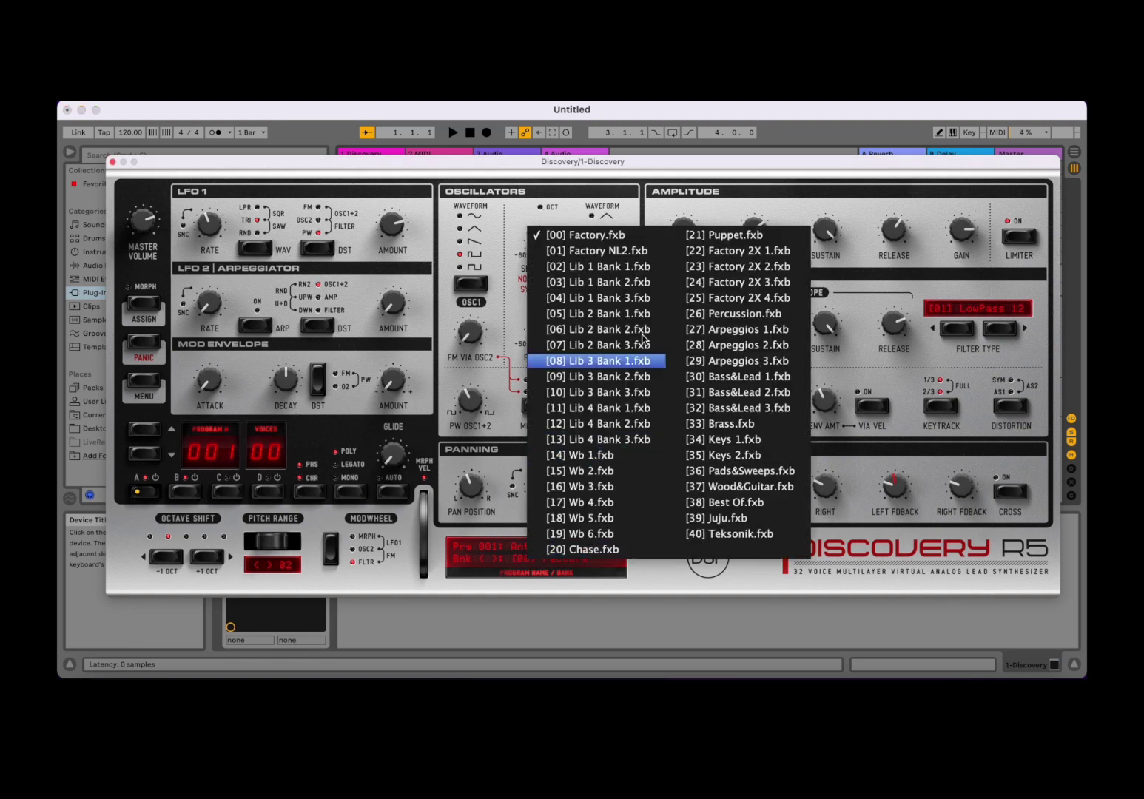
click(631, 254)
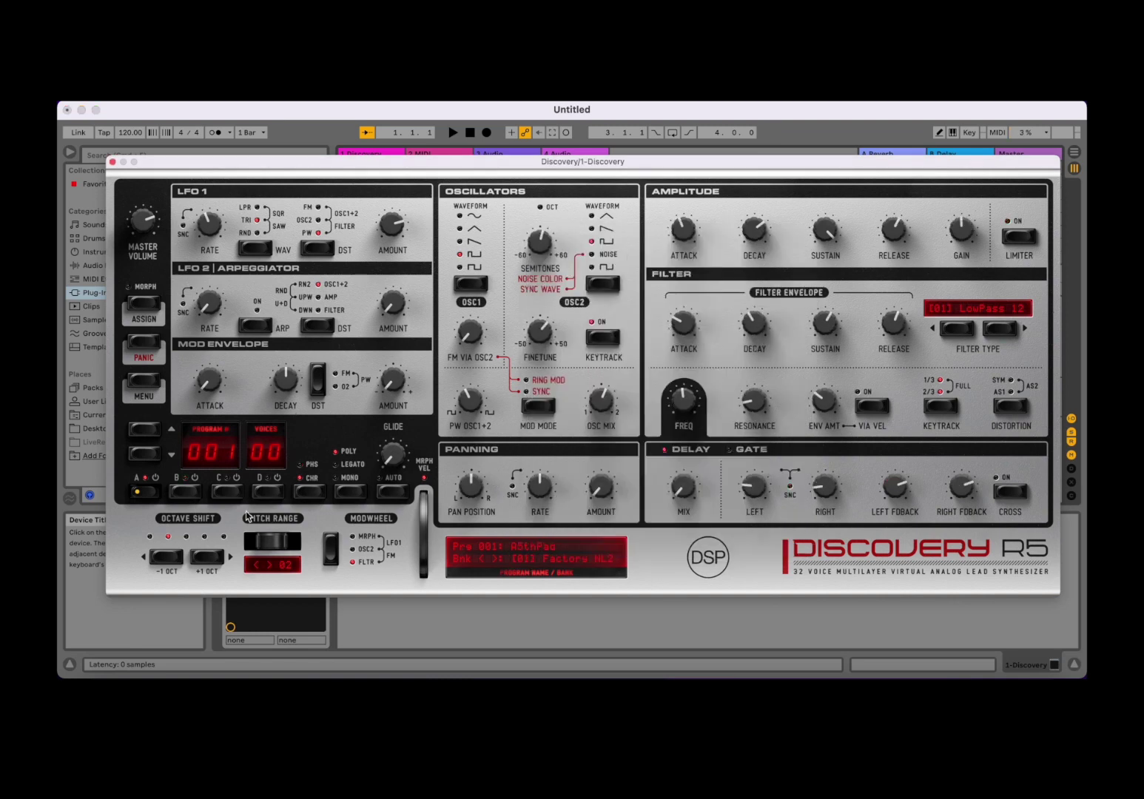
click(197, 453)
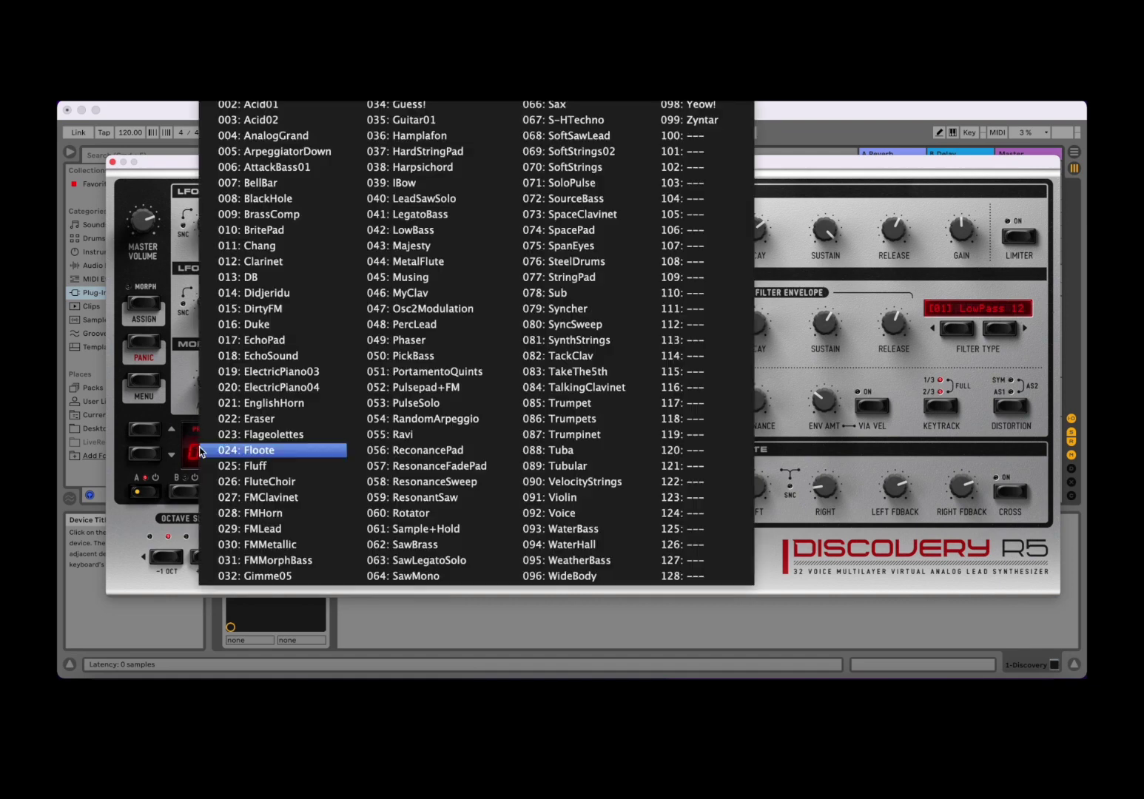
click(699, 136)
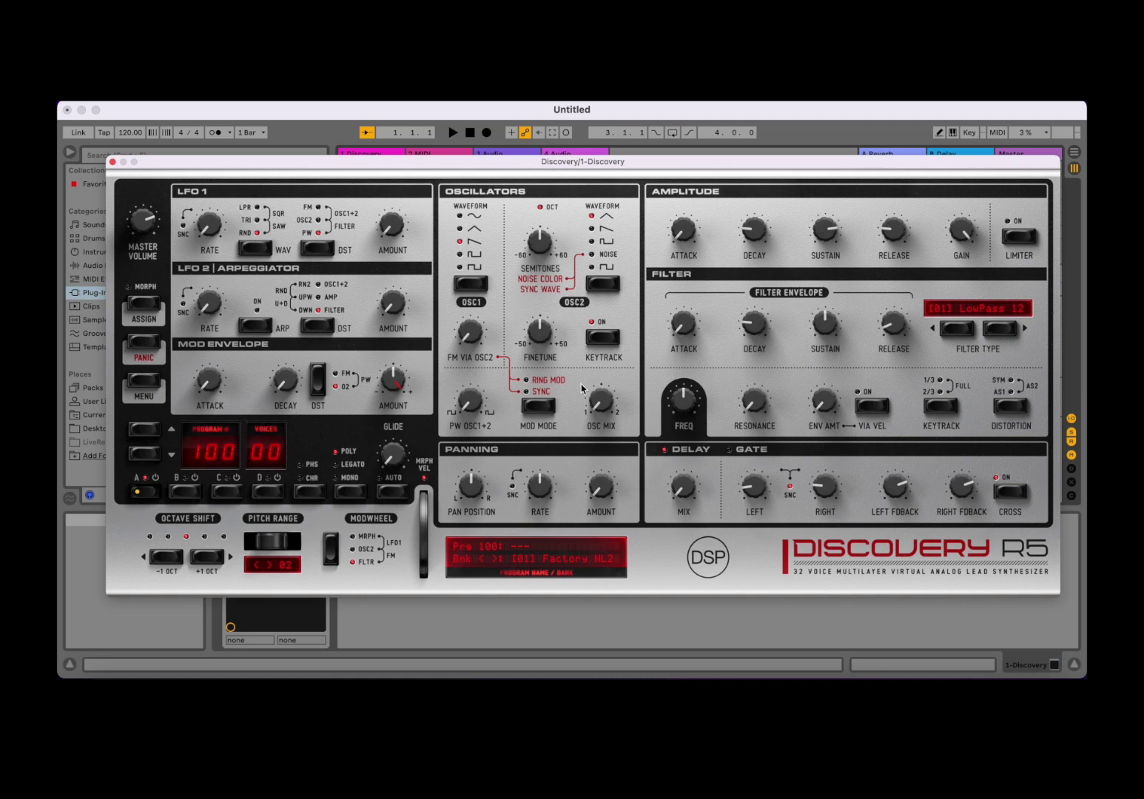
Turn the OSC MIX knob so it reads OSC1 0.0%:100.0% OSC2
mouse_move(601, 409)
drag(595, 404, 608, 394)
Make OSC1 a square wave and set the PW OSC1+2 knob to 54.8%
click(475, 287)
click(478, 287)
click(472, 283)
drag(473, 406, 419, 323)
Nudge the mix to 27.2%:72.8%, then set OSC2 to saw and OSC1 to sine
scroll(603, 404, up, 2)
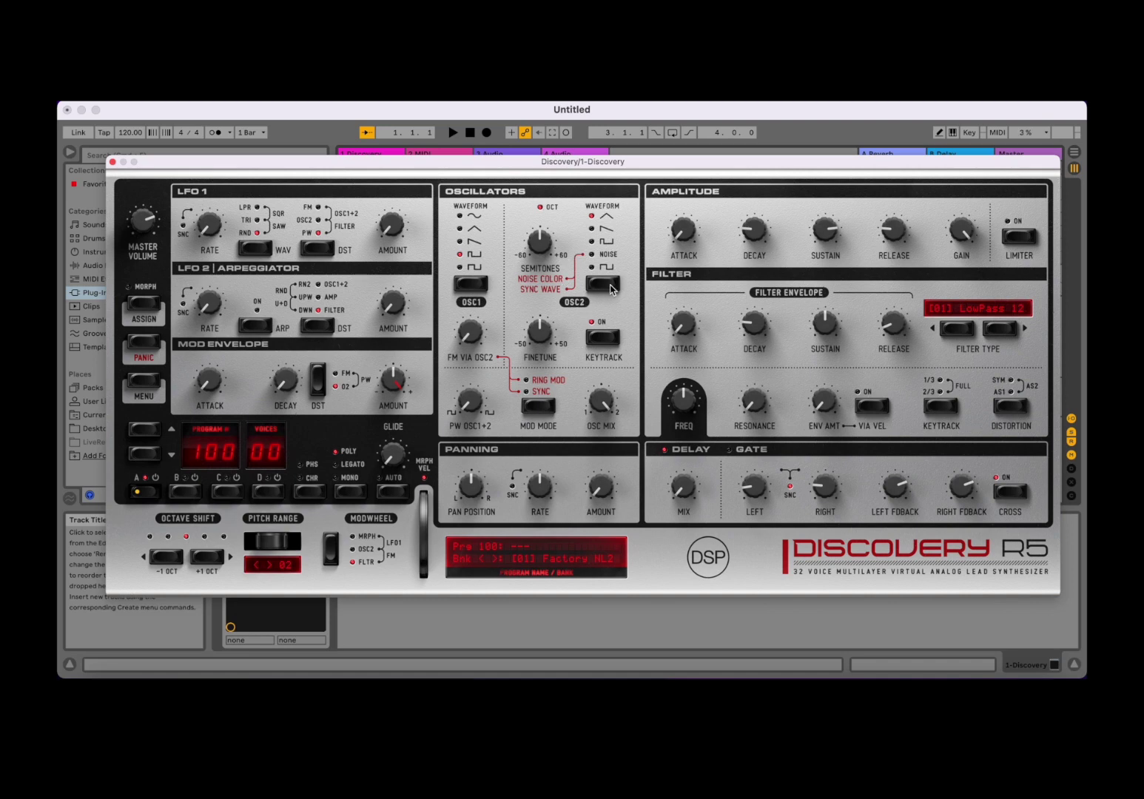
click(607, 288)
click(605, 288)
click(612, 284)
click(611, 284)
click(468, 288)
click(468, 288)
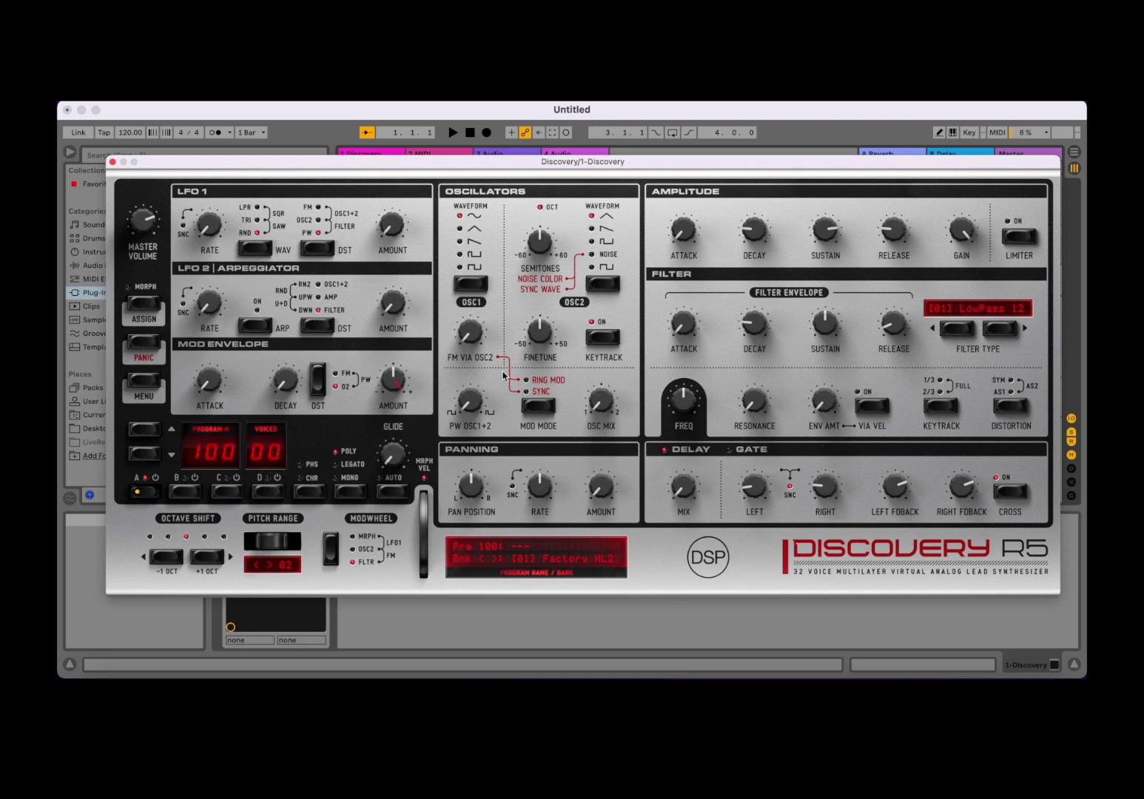
Raise the FM VIA OSC2 knob to an Osc2->Osc1 FM amount of 3.6%
click(469, 337)
drag(467, 343, 464, 230)
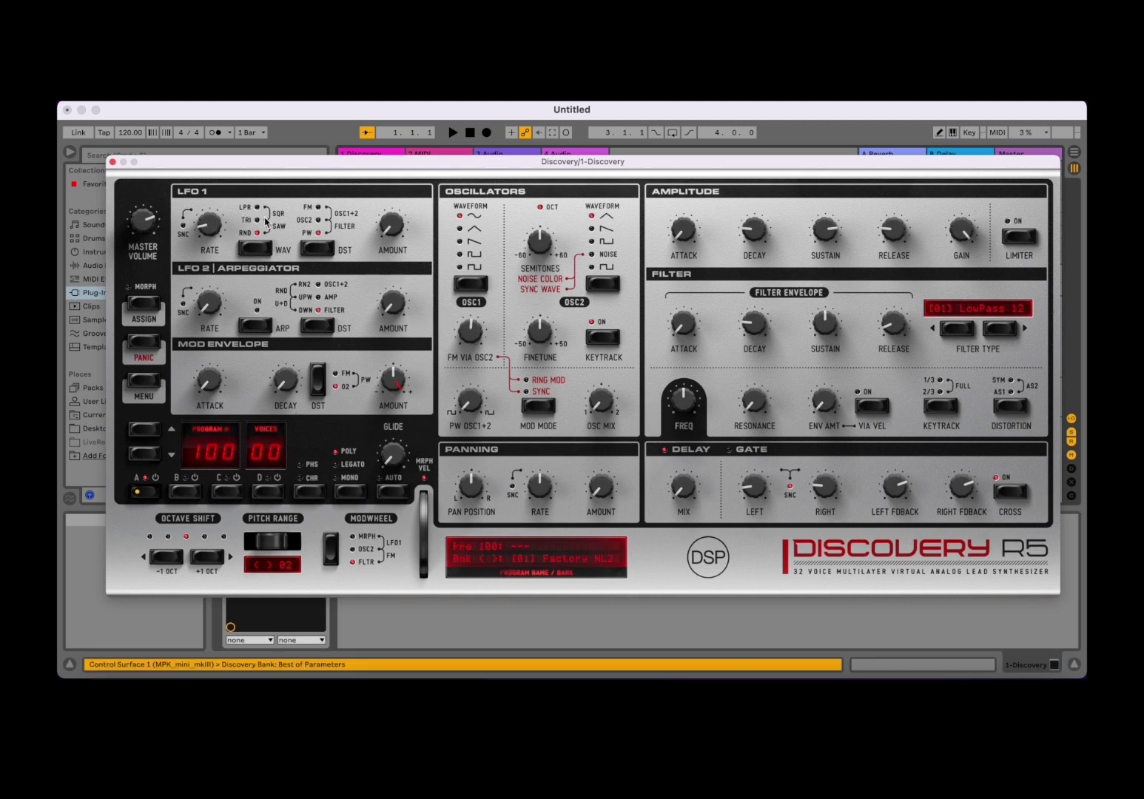
Send LFO1 to OSC2 with a 1.879 Hz rate and 42.0% amount
click(391, 234)
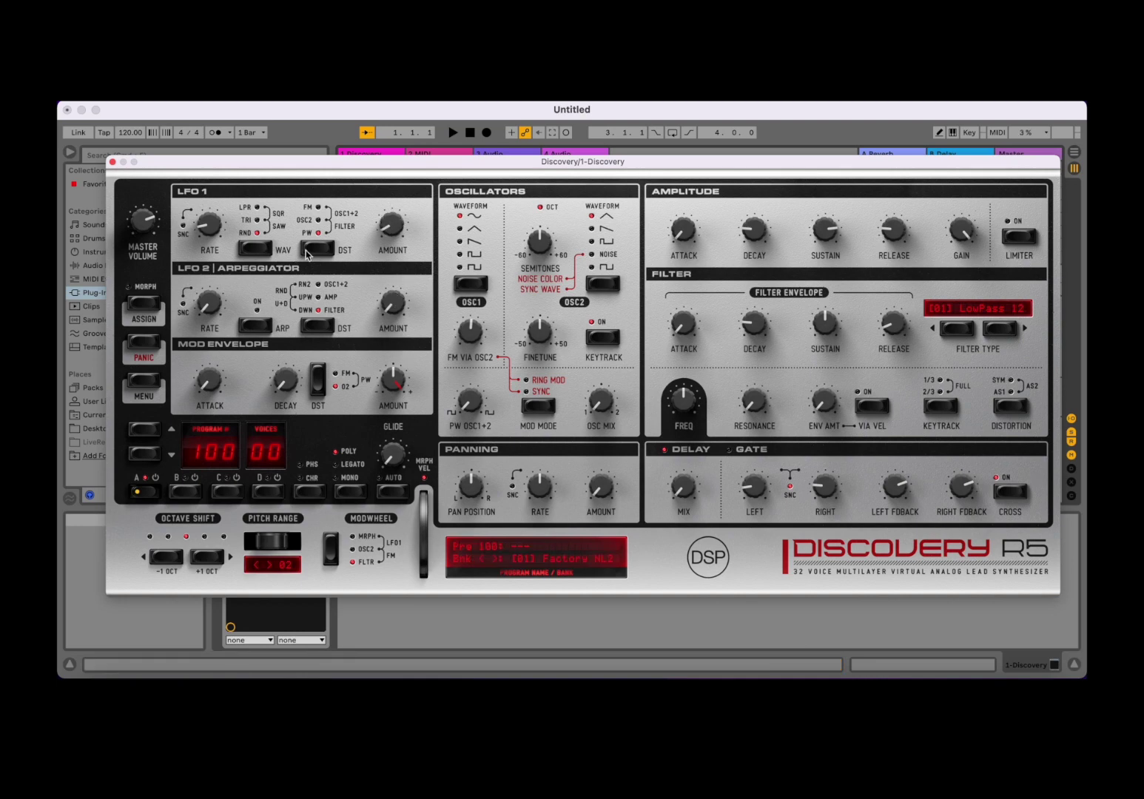
click(312, 252)
drag(393, 223, 391, 216)
click(208, 221)
drag(208, 220, 191, 127)
drag(385, 225, 380, 196)
click(468, 336)
Tune OSC2 to +10 semitones with a 0.120-semitone fine-tune
mouse_move(542, 246)
mouse_down()
mouse_move(538, 214)
mouse_move(531, 247)
mouse_up()
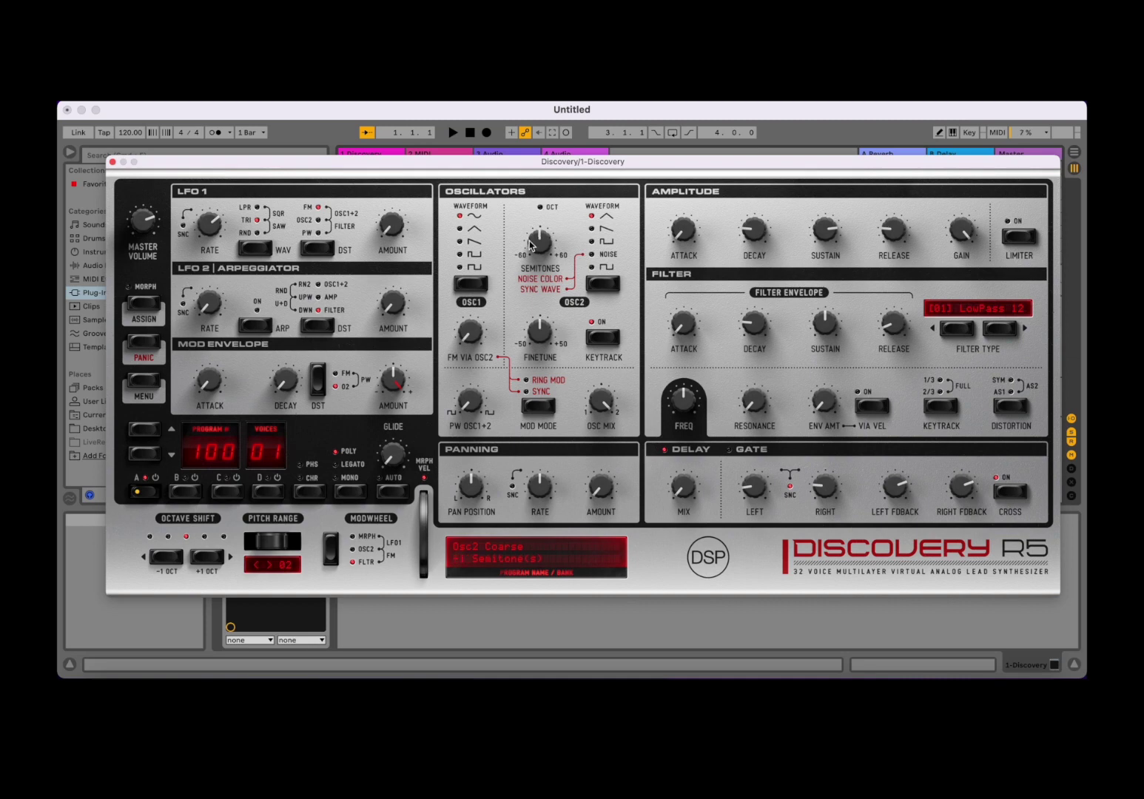
mouse_move(534, 338)
mouse_down()
mouse_move(522, 238)
mouse_move(513, 326)
mouse_up()
Drag OSC2's SEMITONES knob back until it reads 0 semitones
drag(550, 248, 541, 217)
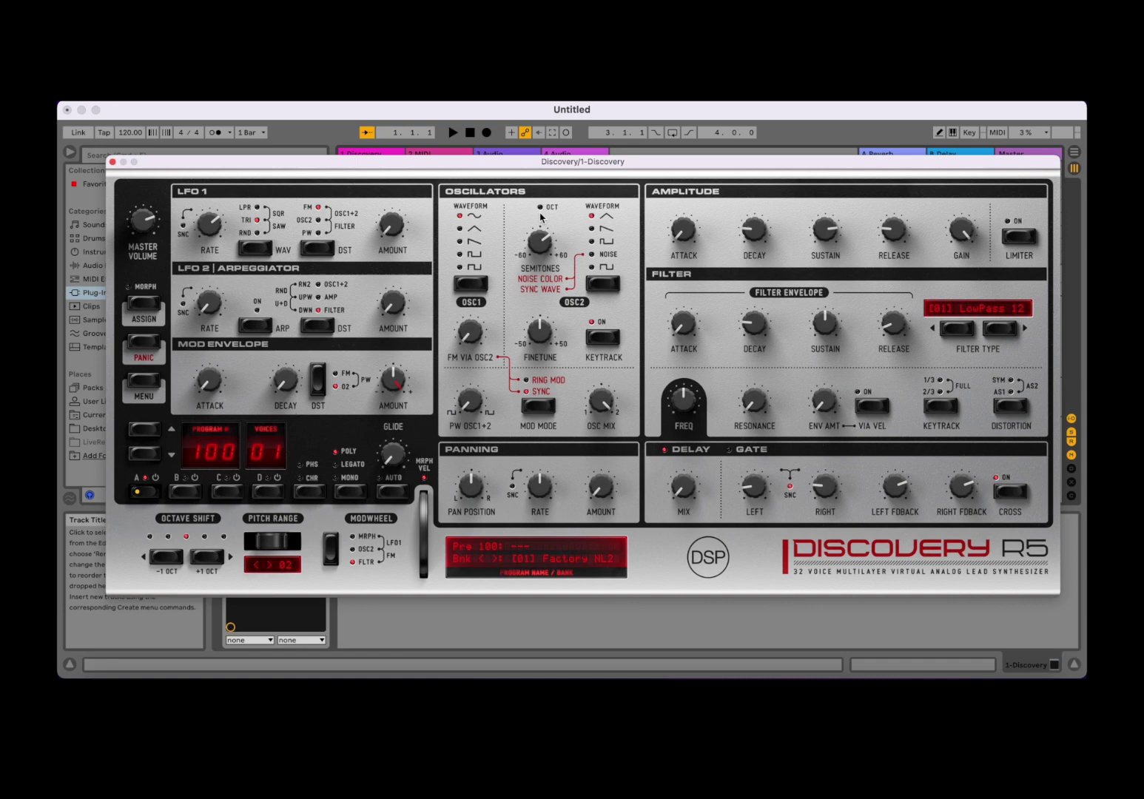
Set MOD MODE to ring mod, OSC2 coarse to 1 semitone and OSC1 tune to 1.9 semitones
click(545, 410)
mouse_move(541, 256)
drag(541, 256, 535, 275)
drag(471, 337, 472, 302)
drag(464, 339, 466, 346)
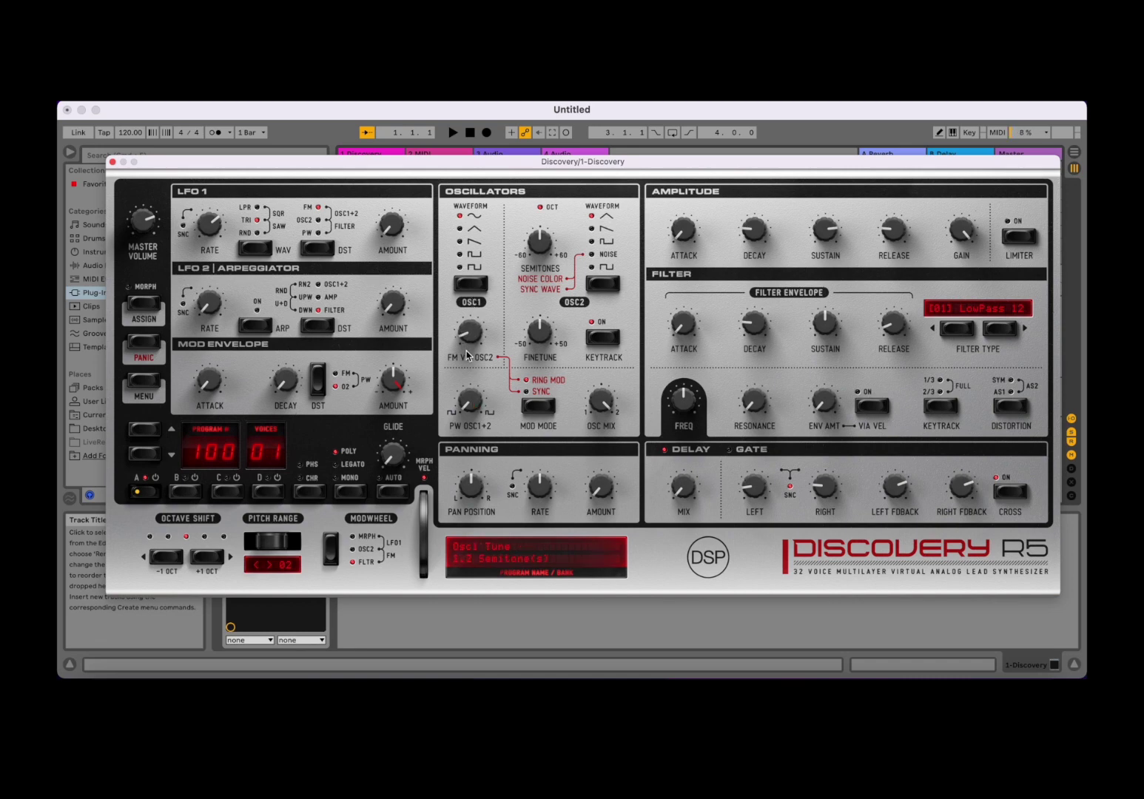